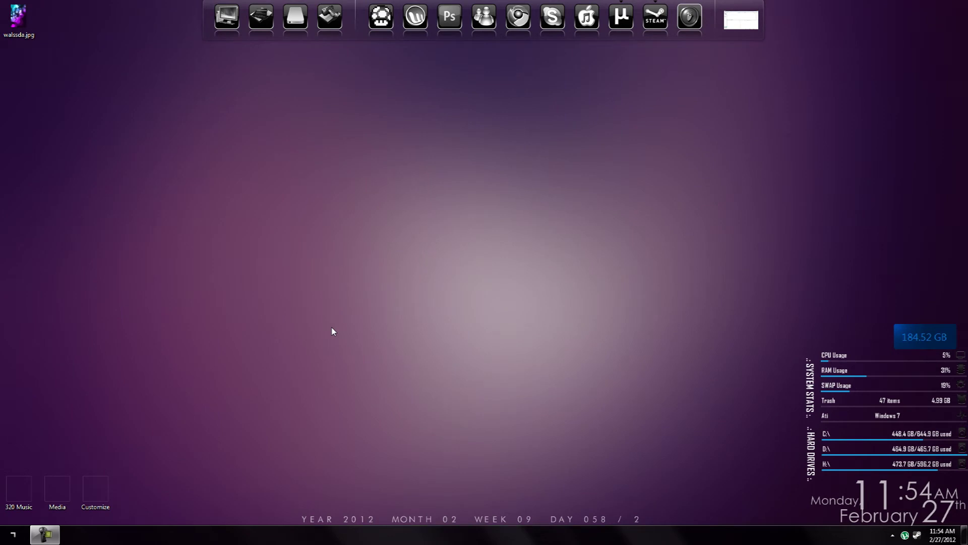
Launch iFunBox by searching 'ifun' from the Start menu.
left_click(15, 535)
type("ifun")
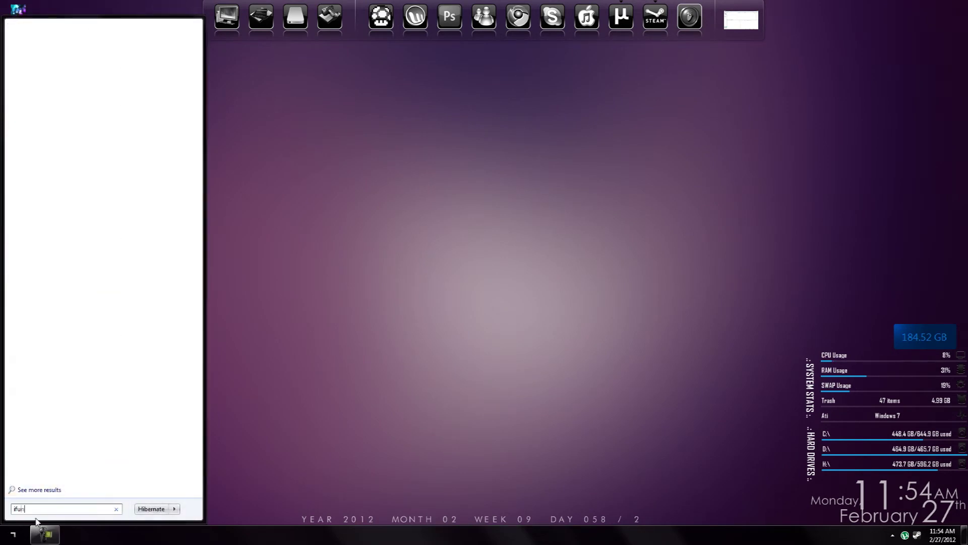
left_click(74, 55)
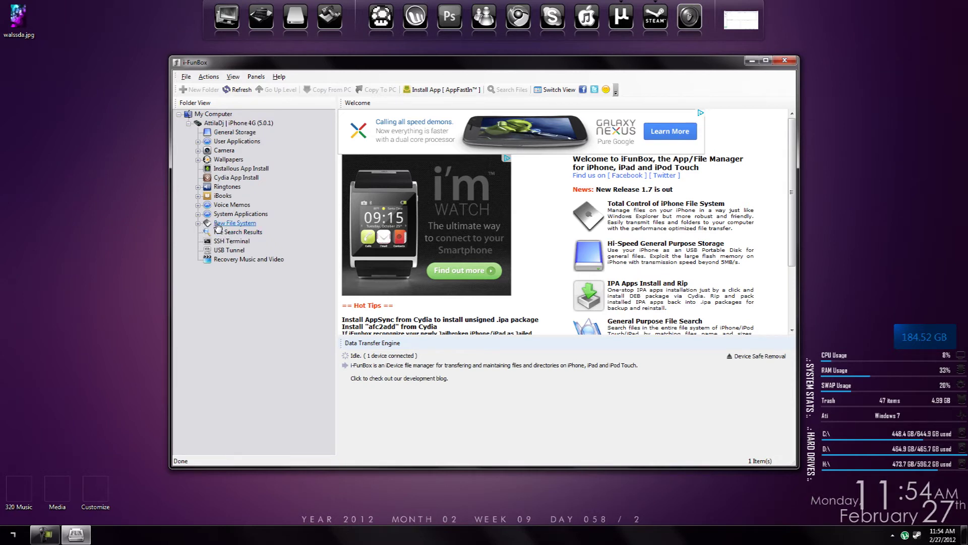
Browse the iPhone's Raw File System through var and stash into the Themes folder.
left_click(227, 222)
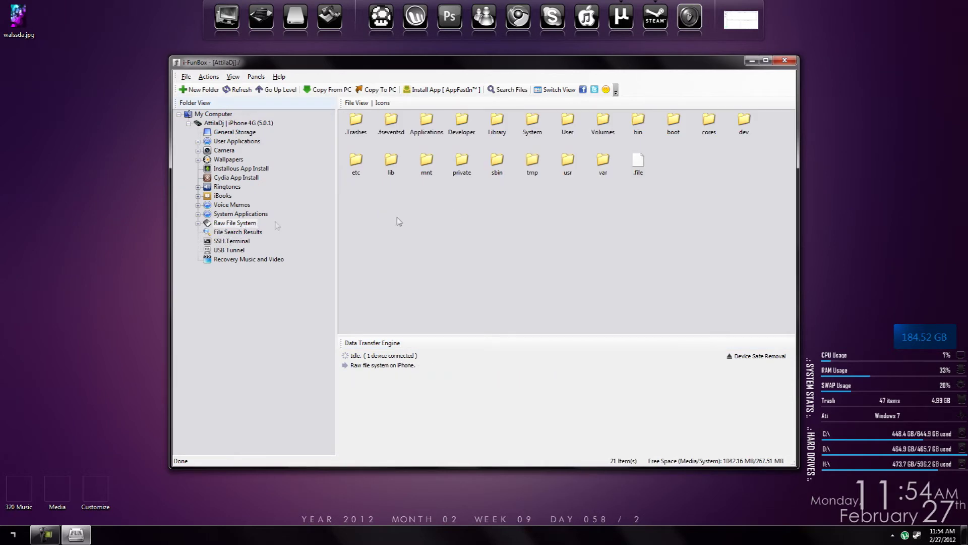
left_click(604, 163)
double_click(604, 163)
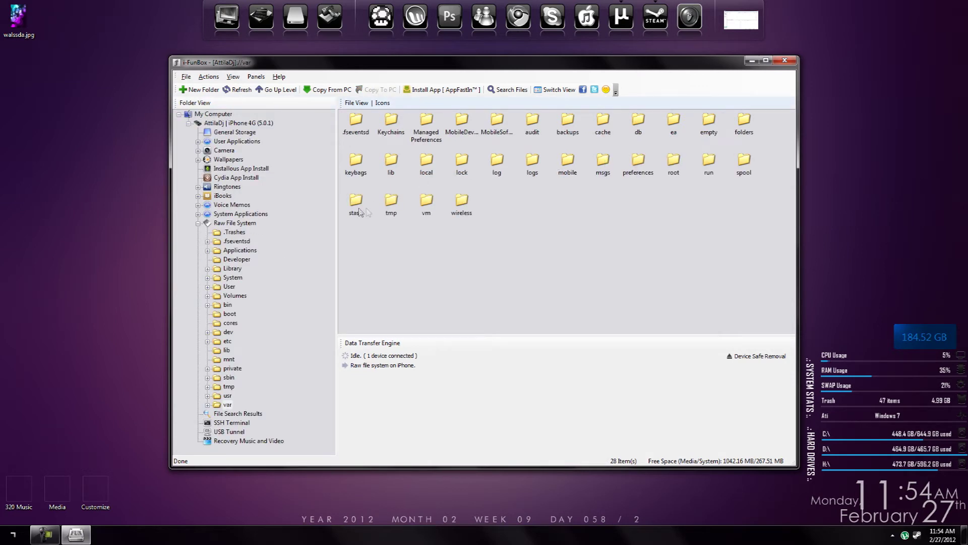
left_click_drag(358, 241, 368, 210)
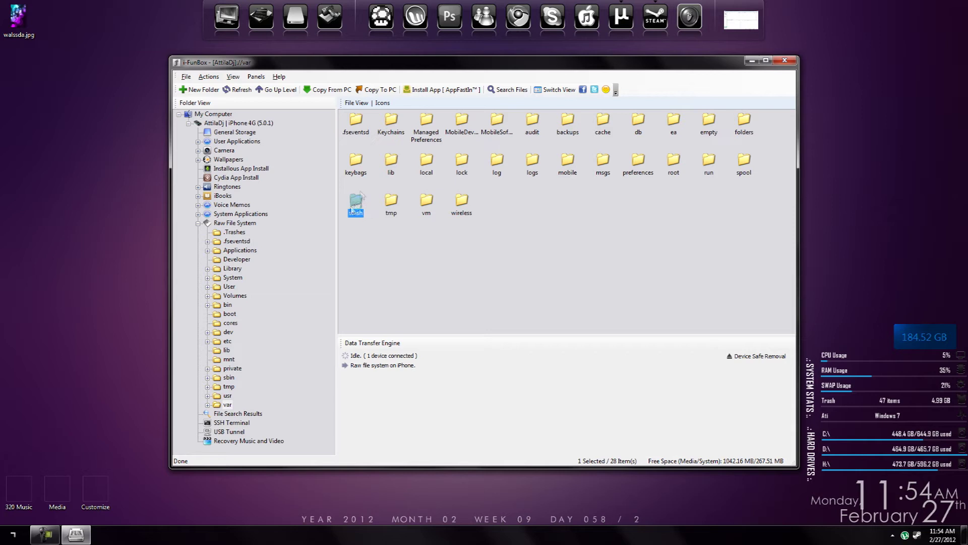
double_click(356, 203)
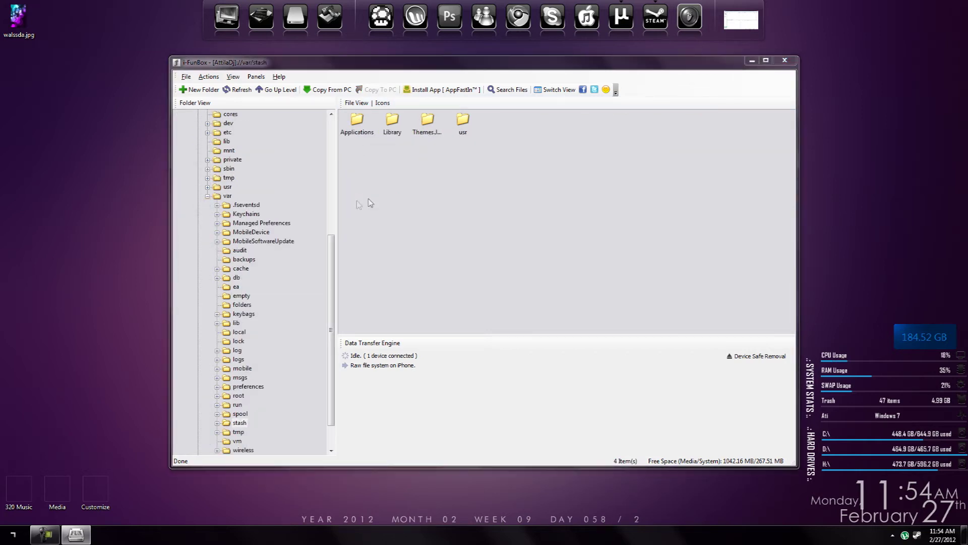
left_click(429, 123)
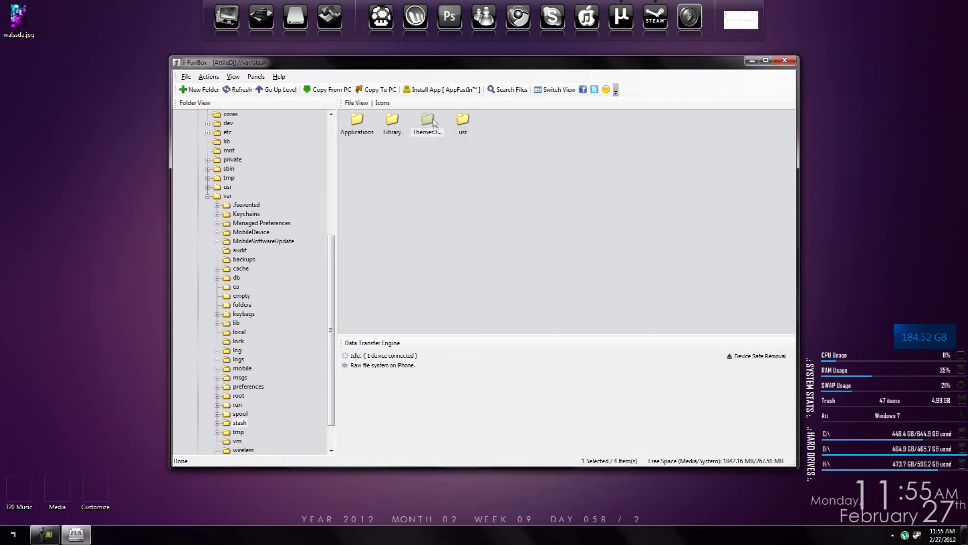
left_click(434, 122)
double_click(427, 136)
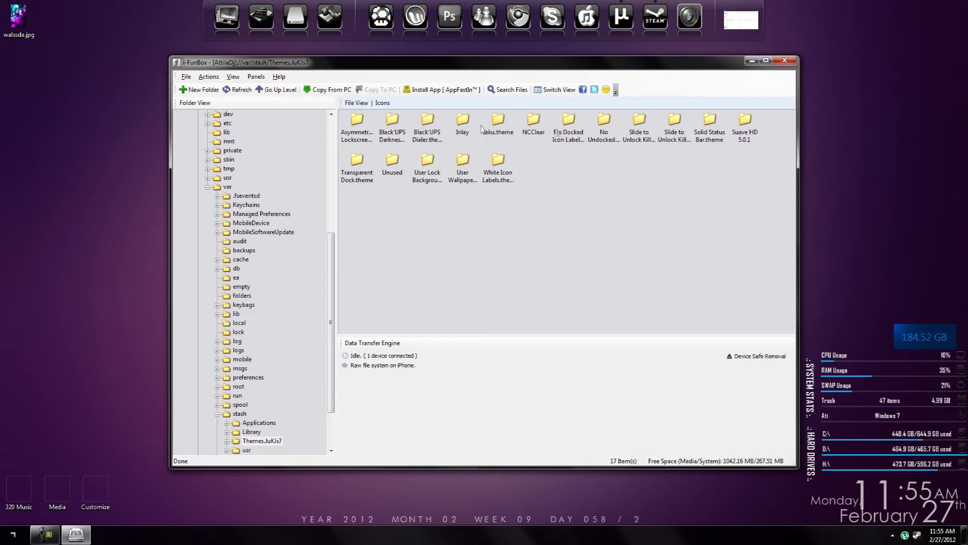
Open the AsymmetricHD Lockscreen.theme folder and preview its BG.jpg in Windows Photo Viewer.
left_click(357, 126)
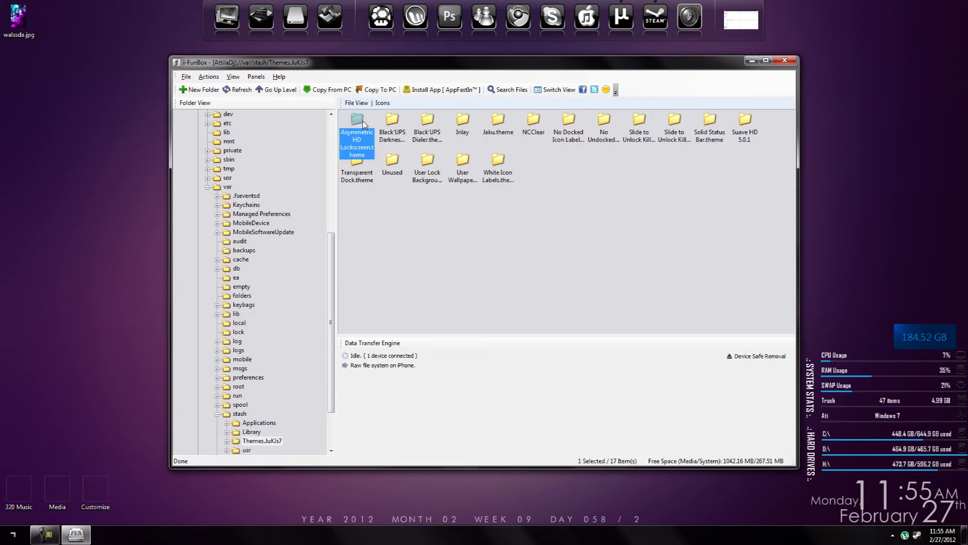
double_click(362, 123)
left_click(462, 126)
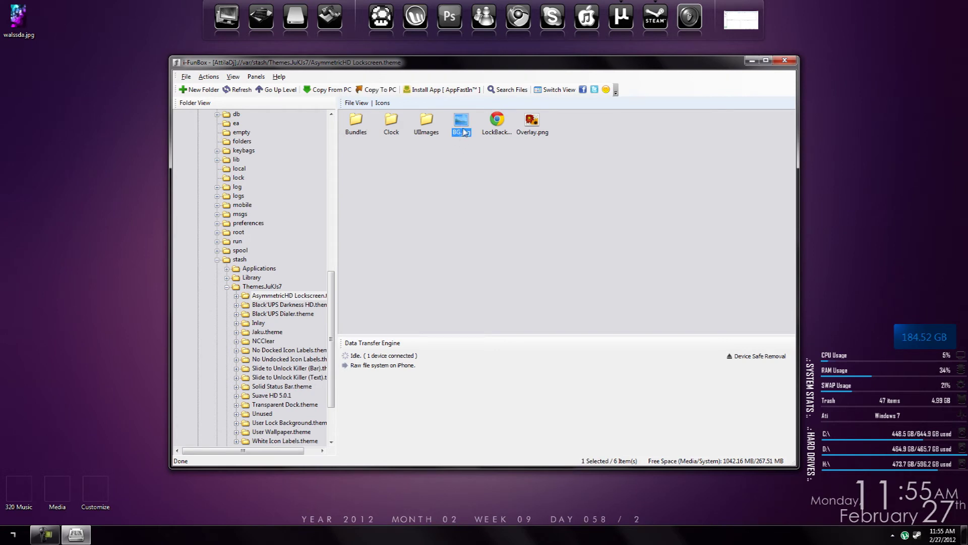
left_click(497, 122)
double_click(462, 125)
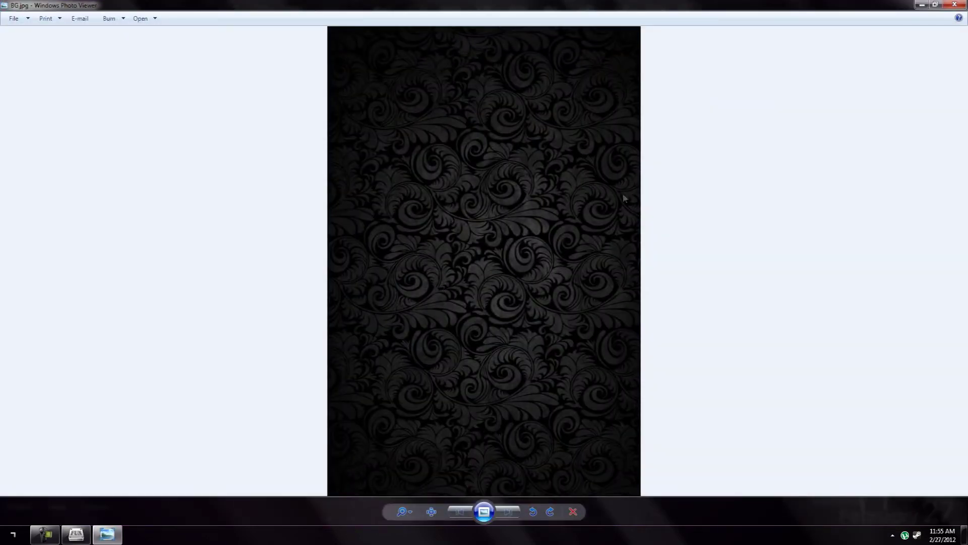
Close the preview and rename the desktop wallpaper walssda.jpg to BG.jpg.
left_click(959, 4)
left_click(22, 40)
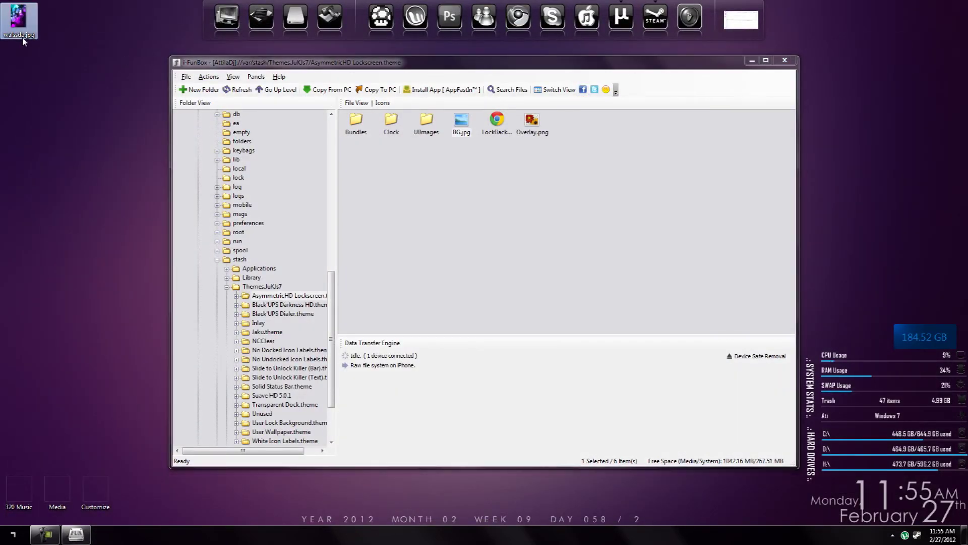
left_click(23, 36)
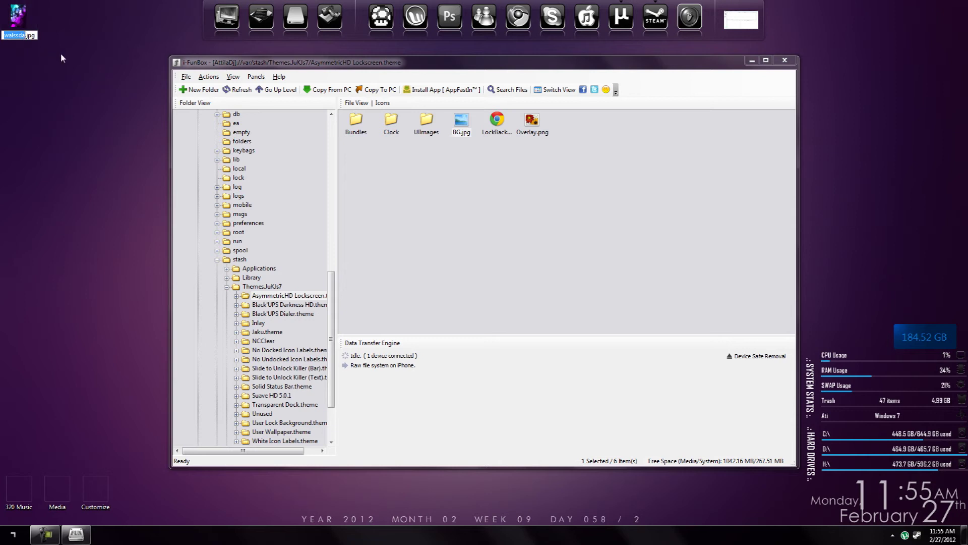
key("BackSpace")
type("BG")
key("Return")
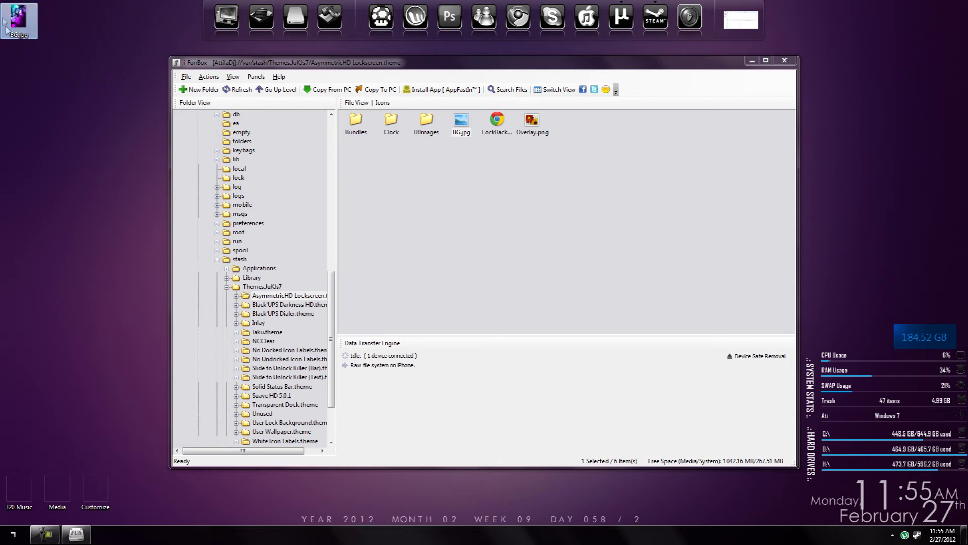
Rename the theme's existing BG.jpg to BG1.jpg and copy the desktop BG.jpg into the folder.
left_click(461, 125)
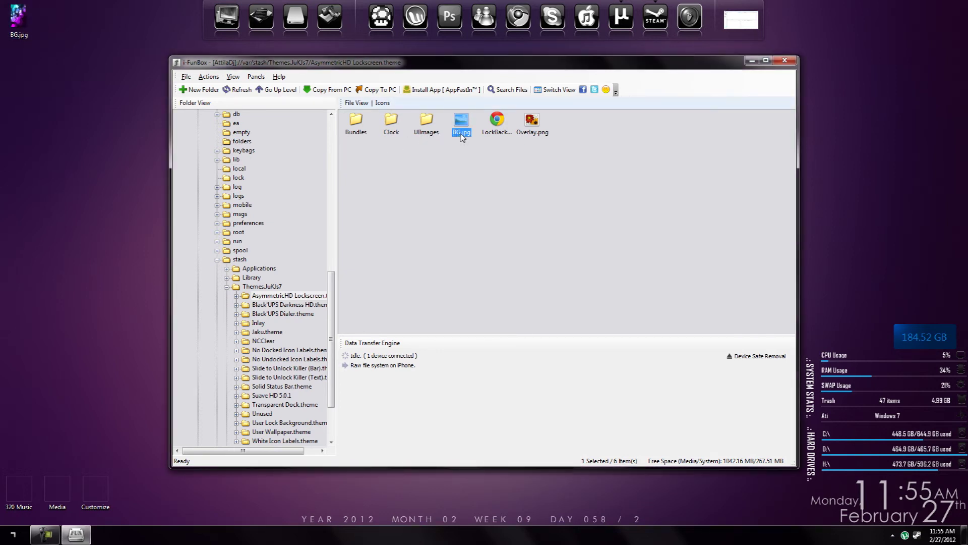
right_click(462, 136)
left_click(493, 241)
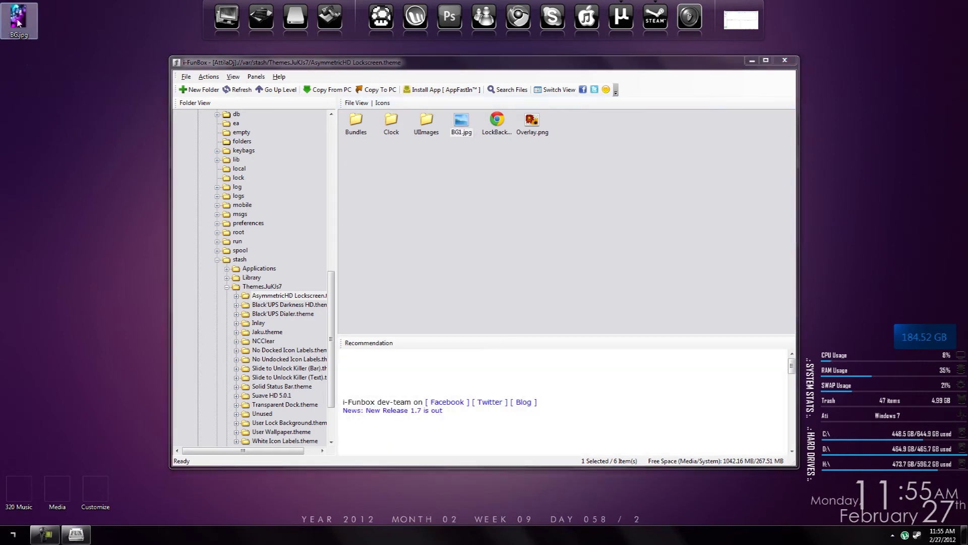
mouse_move(18, 22)
left_mouse_down()
mouse_move(108, 174)
mouse_move(505, 203)
left_mouse_up()
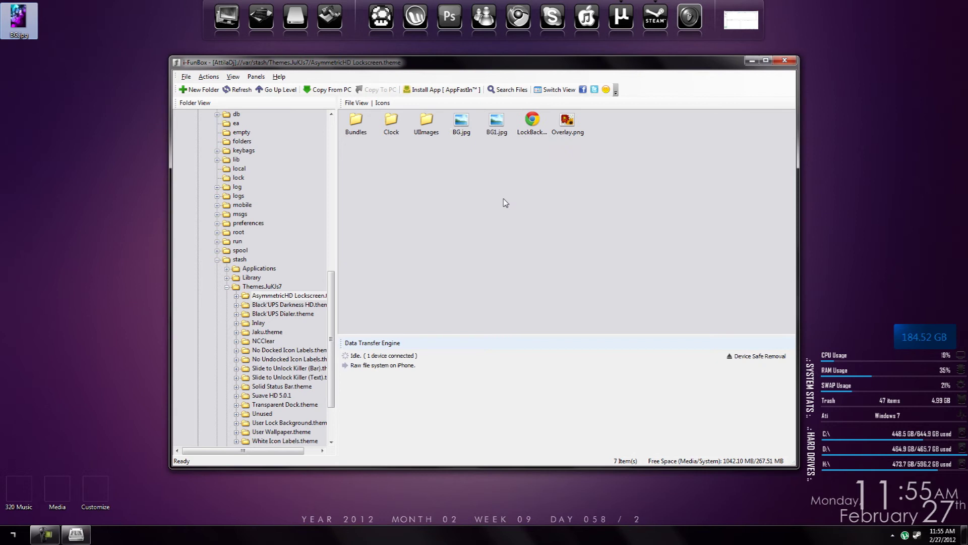
left_click(462, 125)
left_click(478, 168)
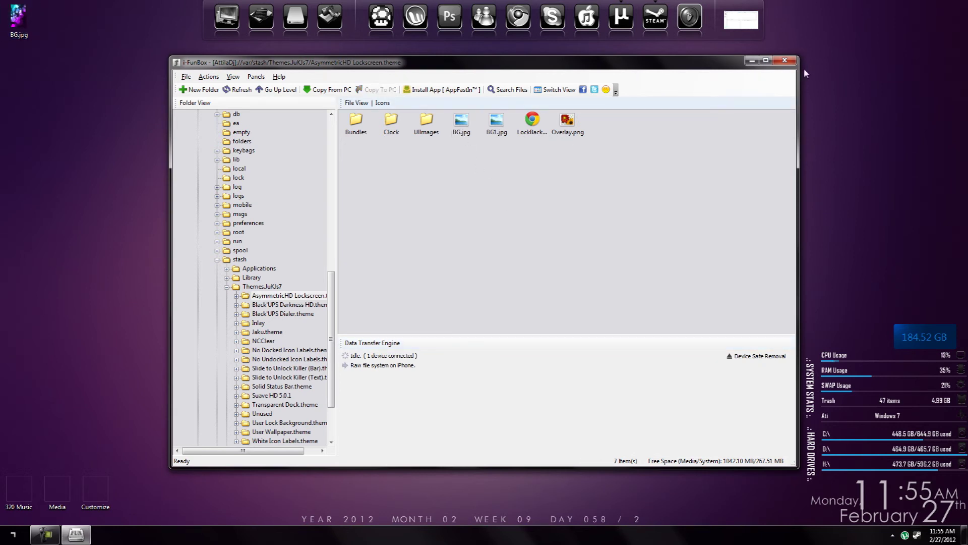